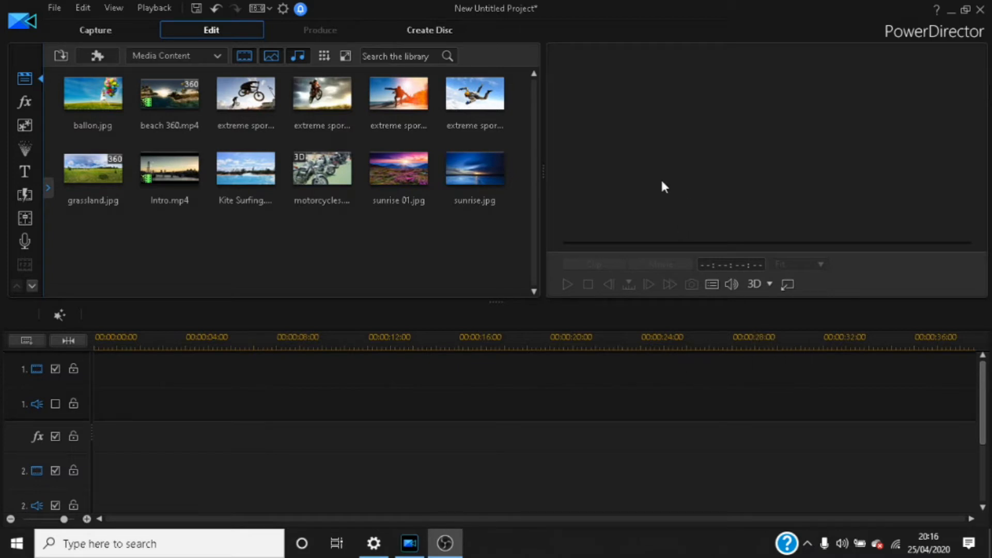
# Step: Open the media import file browser, then cancel it without importing anything
pyautogui.click(61, 57)
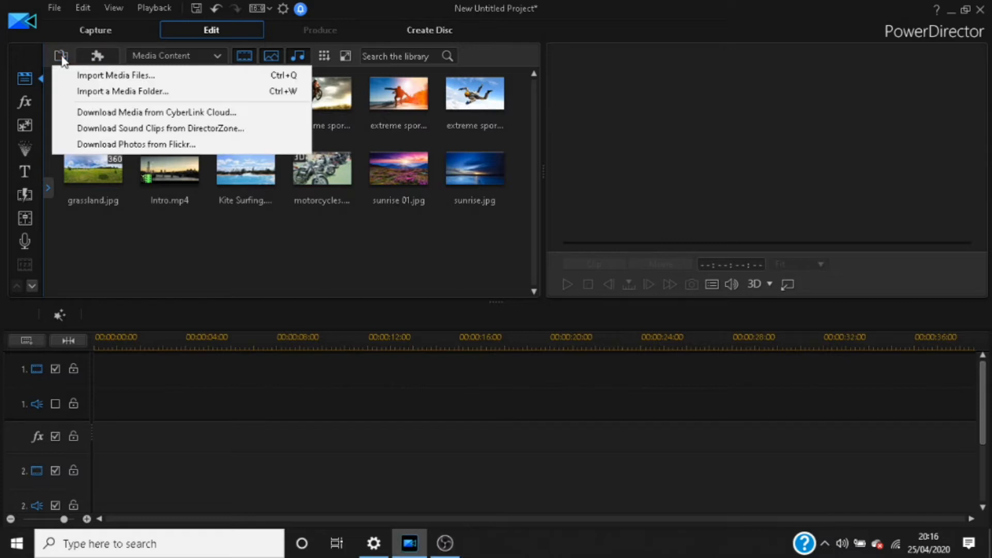
pyautogui.click(116, 77)
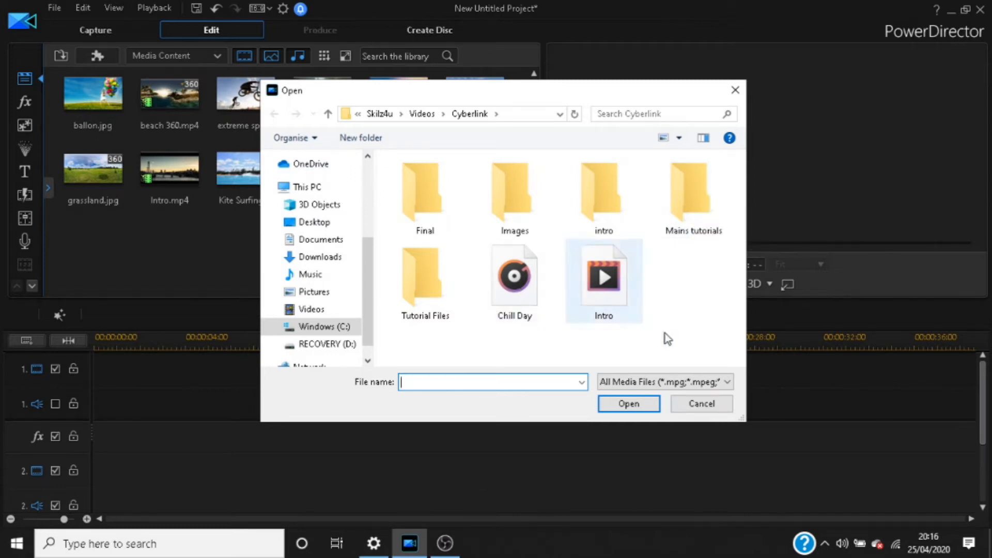
pyautogui.click(701, 403)
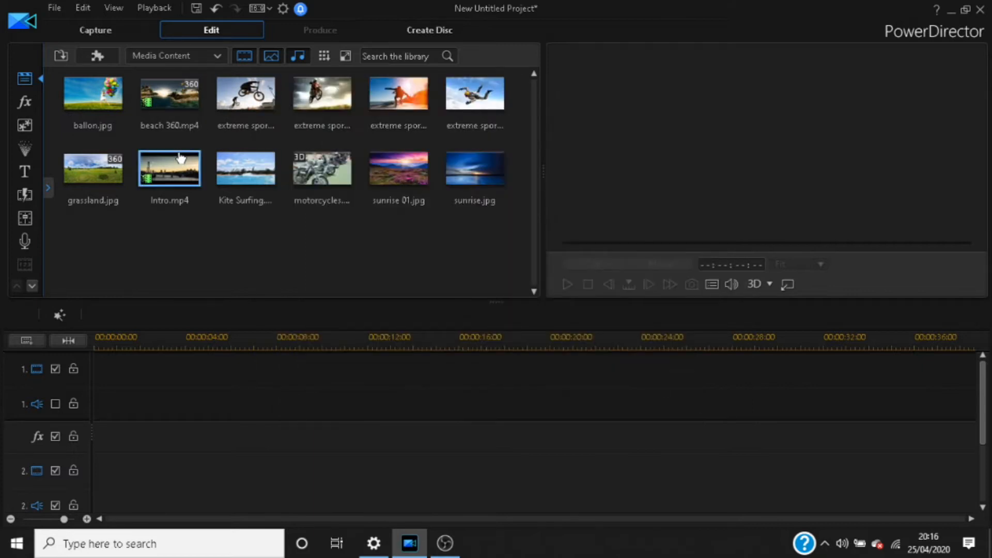
# Step: Place Intro.mp4 at 00:00 on video track 1, play it through once, and select the clip
pyautogui.moveTo(178, 158)
pyautogui.moveTo(166, 165); pyautogui.dragTo(96, 387)
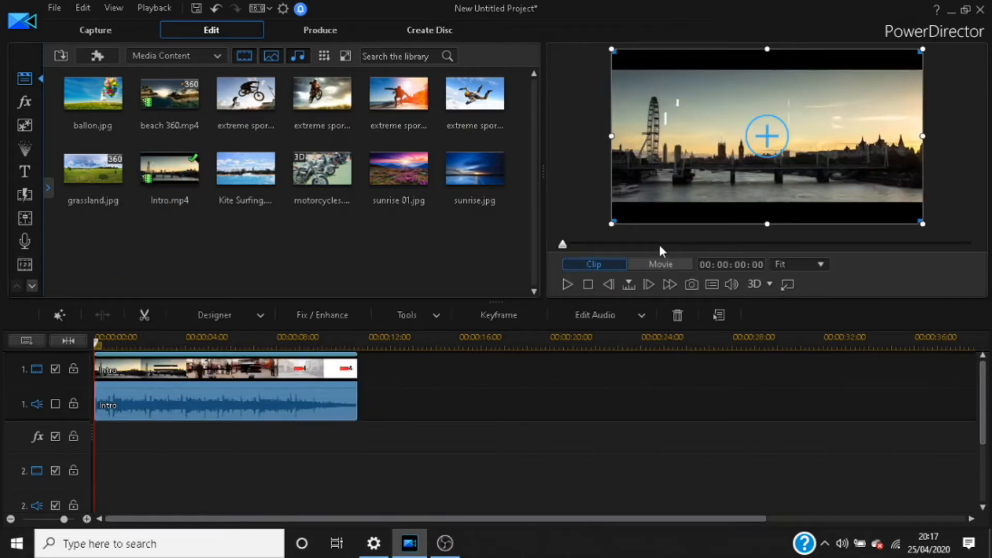
pyautogui.click(567, 284)
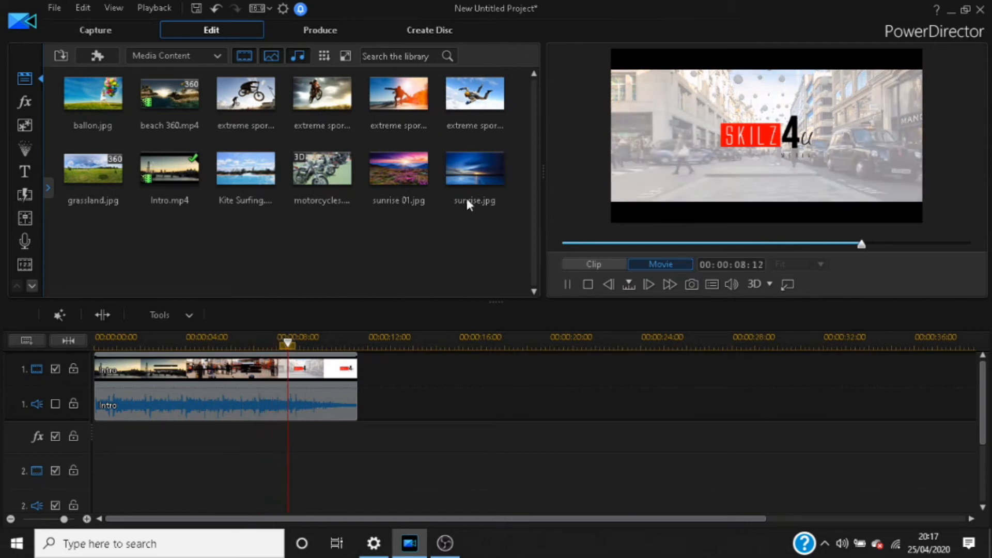
pyautogui.click(566, 284)
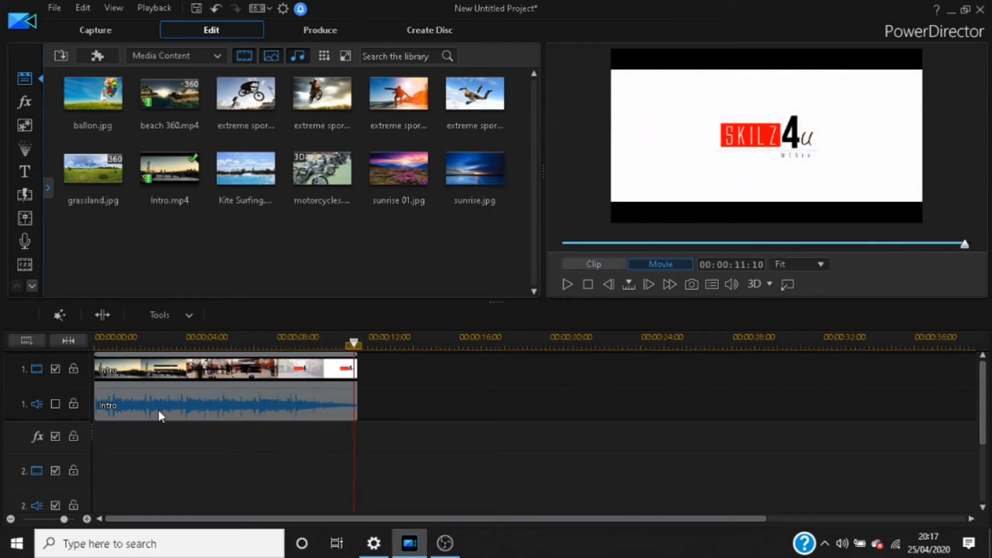
pyautogui.click(171, 404)
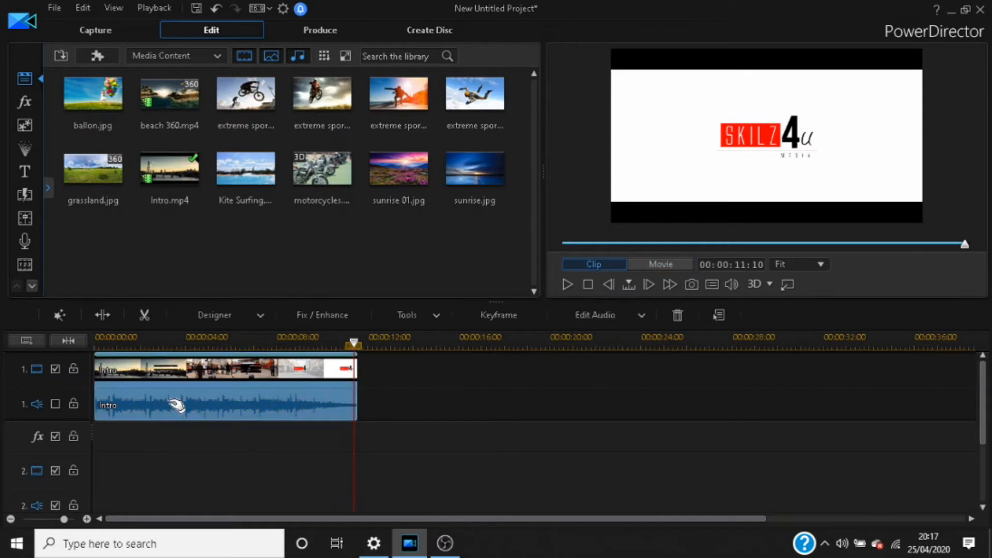
# Step: Open Edit Video/Image > Fix / Enhance from the Intro clip's right-click menu
pyautogui.rightClick(222, 366)
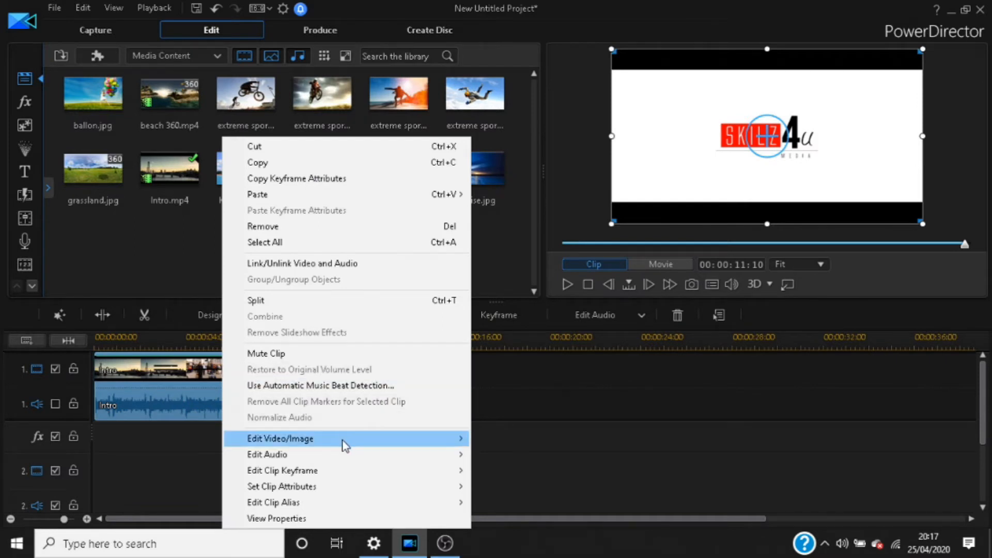
pyautogui.moveTo(344, 445)
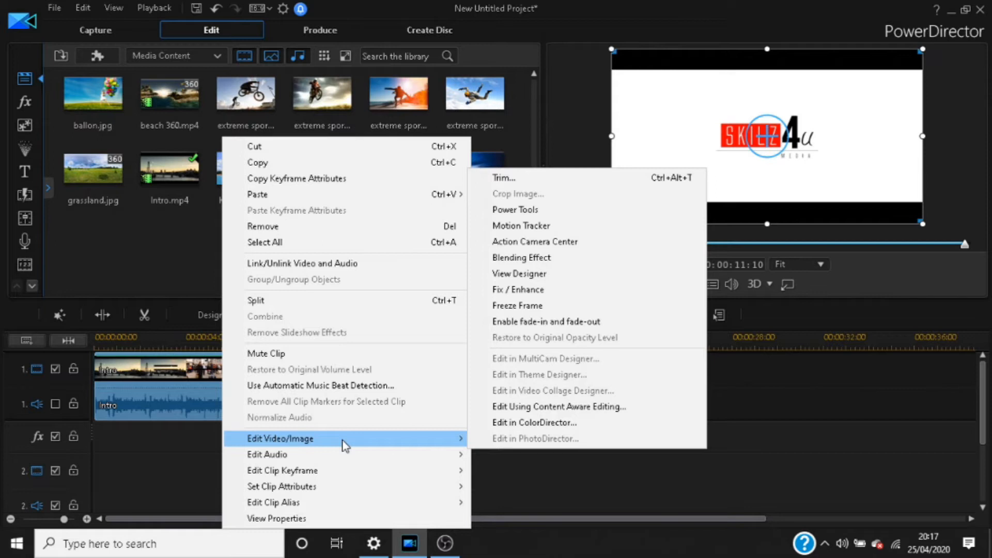
pyautogui.click(640, 294)
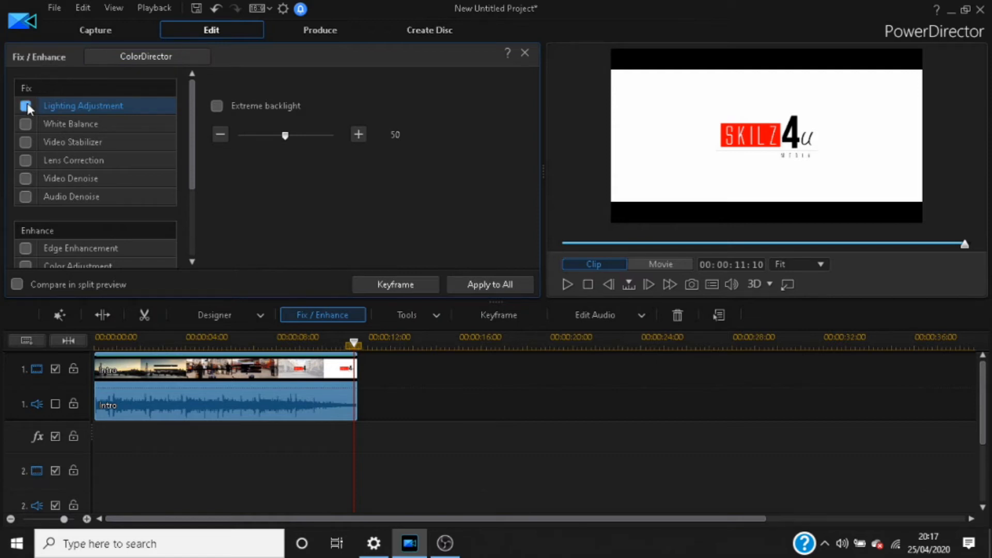
# Step: Enable Lighting Adjustment, preview at 03:17 with the level lowered to 42, then disable it again
pyautogui.click(81, 105)
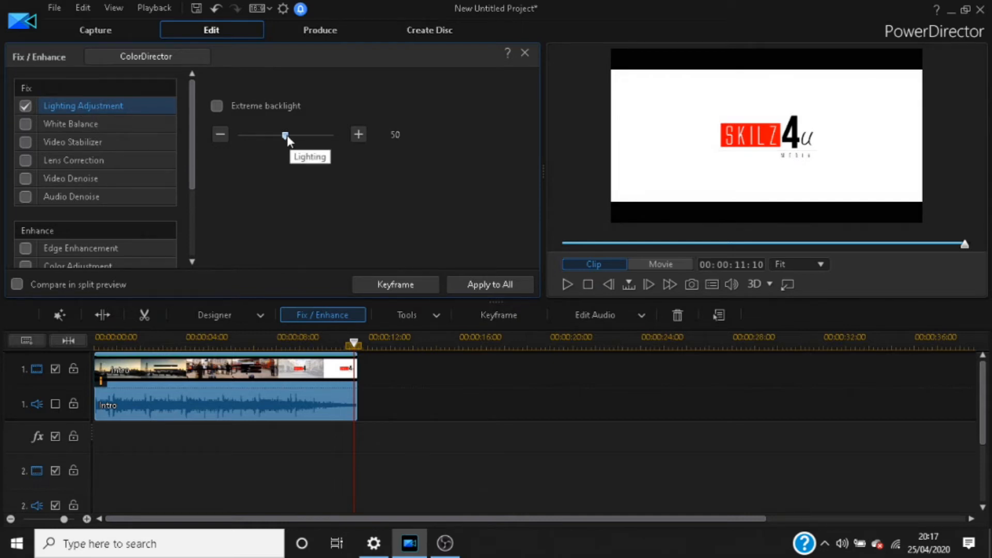
pyautogui.click(693, 244)
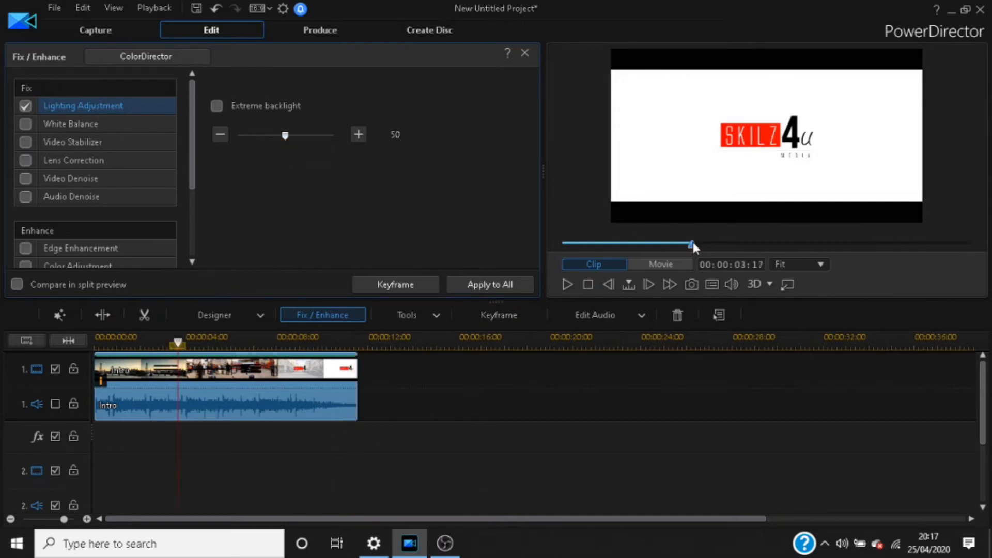
pyautogui.moveTo(285, 136)
pyautogui.mouseDown()
pyautogui.moveTo(244, 135)
pyautogui.moveTo(330, 140)
pyautogui.moveTo(278, 137)
pyautogui.mouseUp()
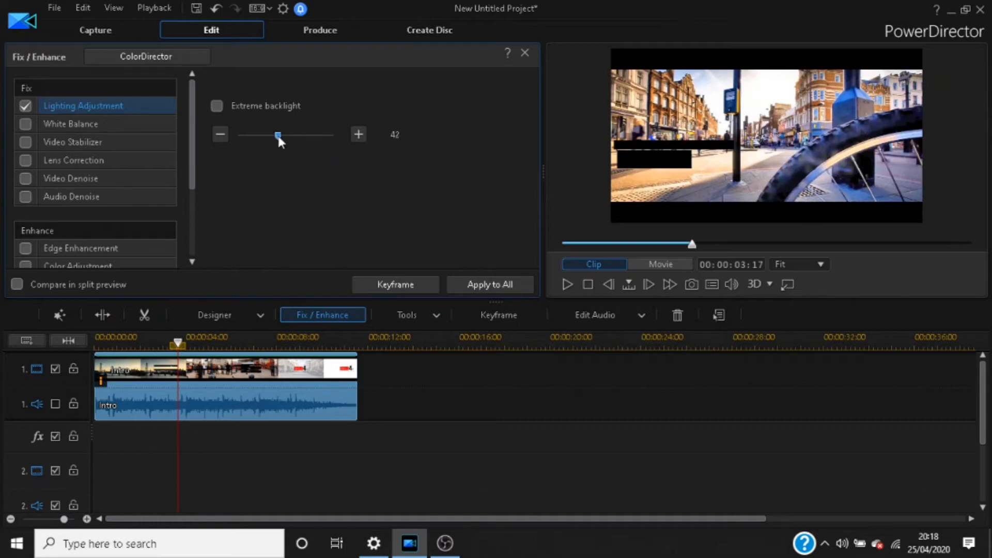
pyautogui.click(24, 105)
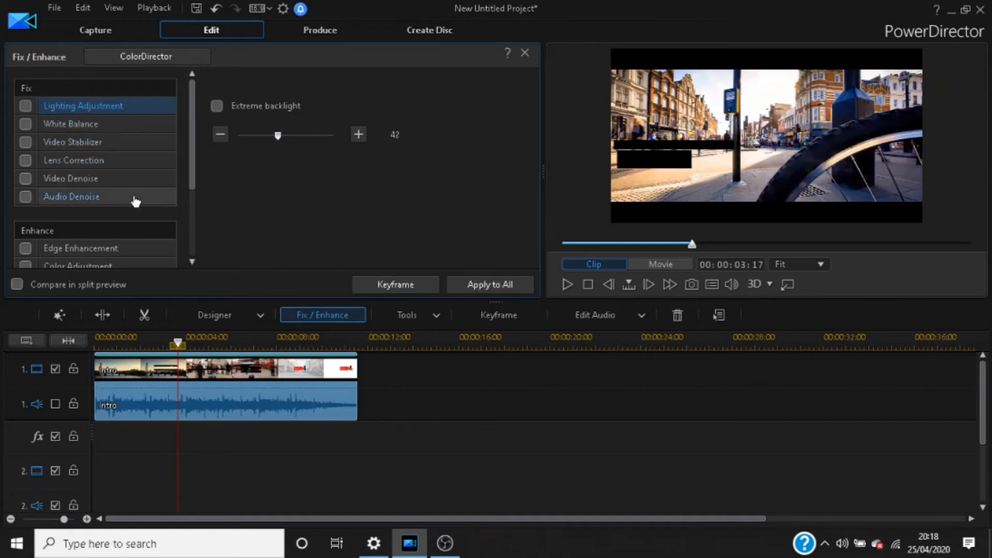
pyautogui.moveTo(193, 151); pyautogui.dragTo(191, 208)
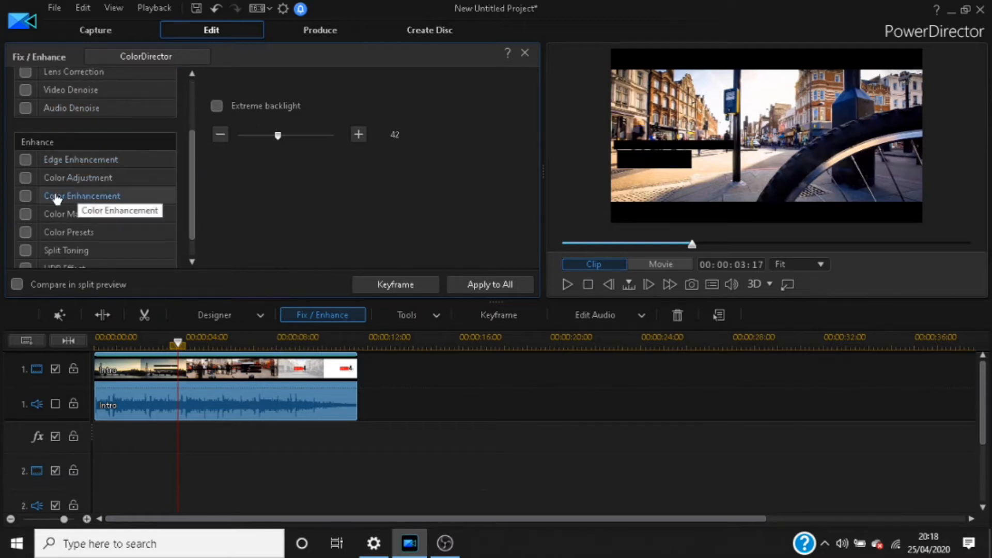
# Step: Enable Color Adjustment with Saturation 0, then play and stop the black-and-white Intro clip
pyautogui.click(26, 178)
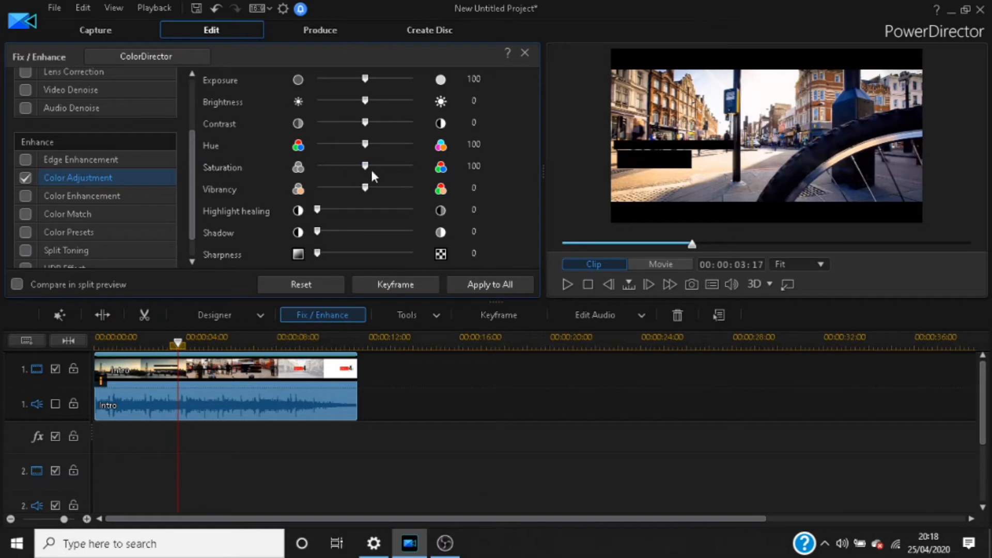
pyautogui.moveTo(364, 165); pyautogui.dragTo(237, 154)
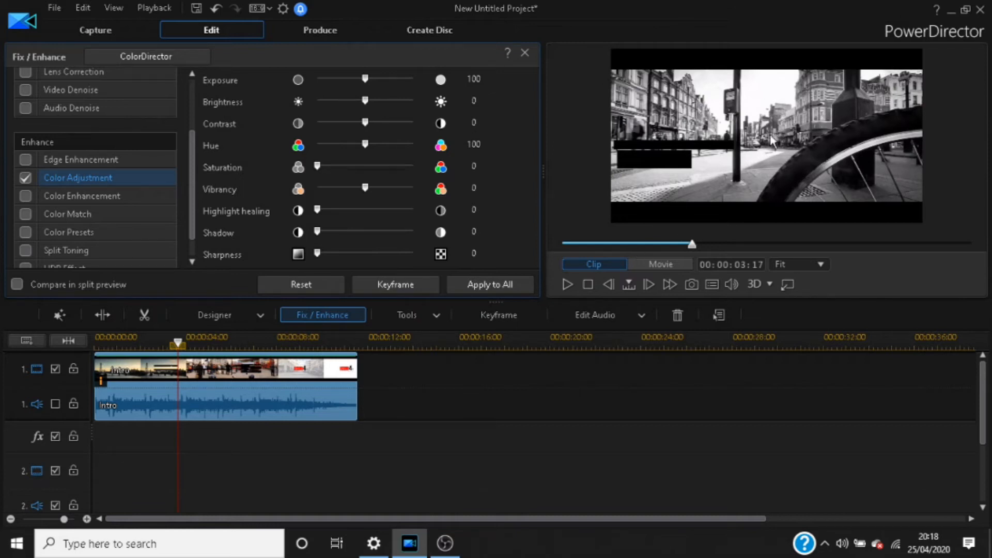
pyautogui.click(567, 284)
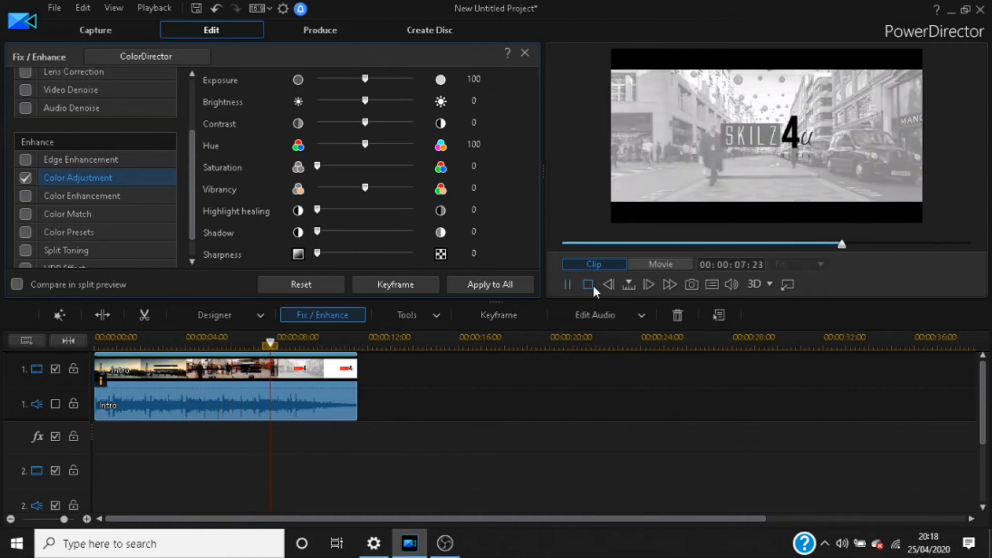
pyautogui.click(590, 283)
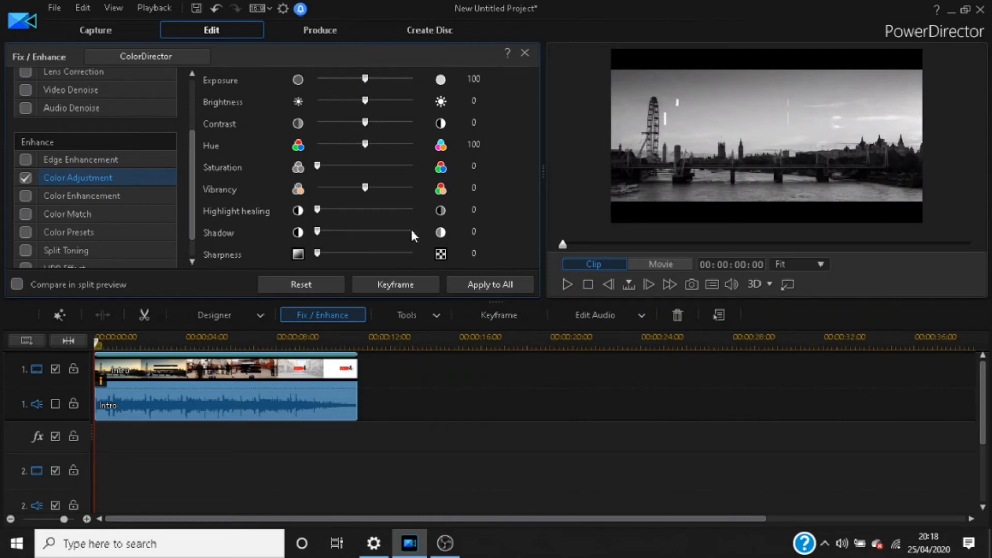
# Step: Raise Exposure to 145, lower Contrast to -24, lift Shadow to 41, and play the result
pyautogui.moveTo(364, 78); pyautogui.dragTo(338, 101)
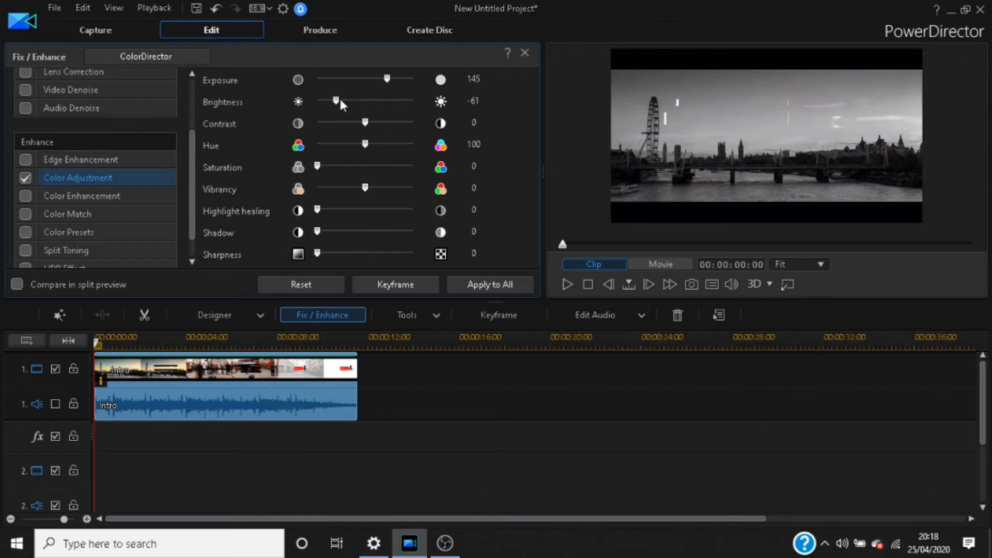
pyautogui.moveTo(364, 122); pyautogui.dragTo(377, 143)
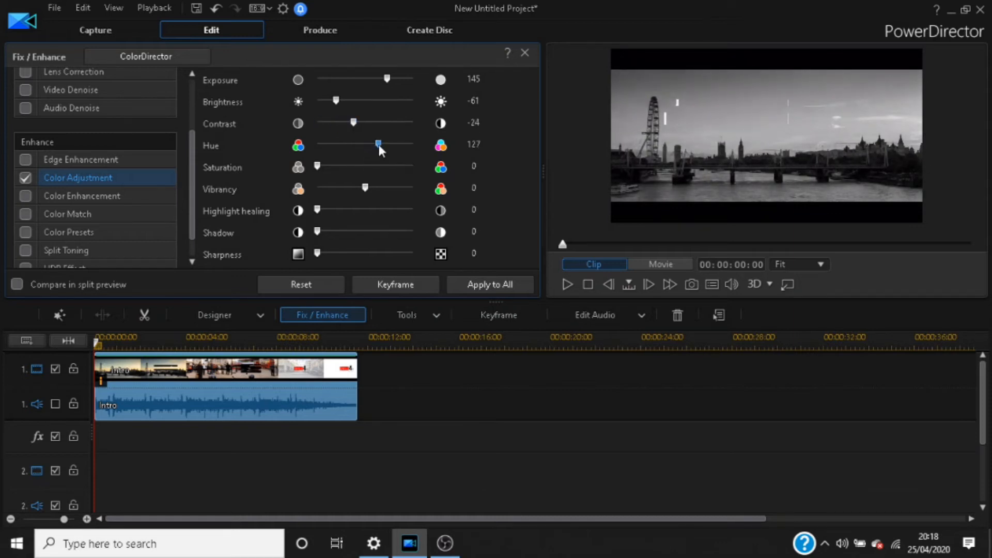
pyautogui.moveTo(318, 231); pyautogui.dragTo(357, 230)
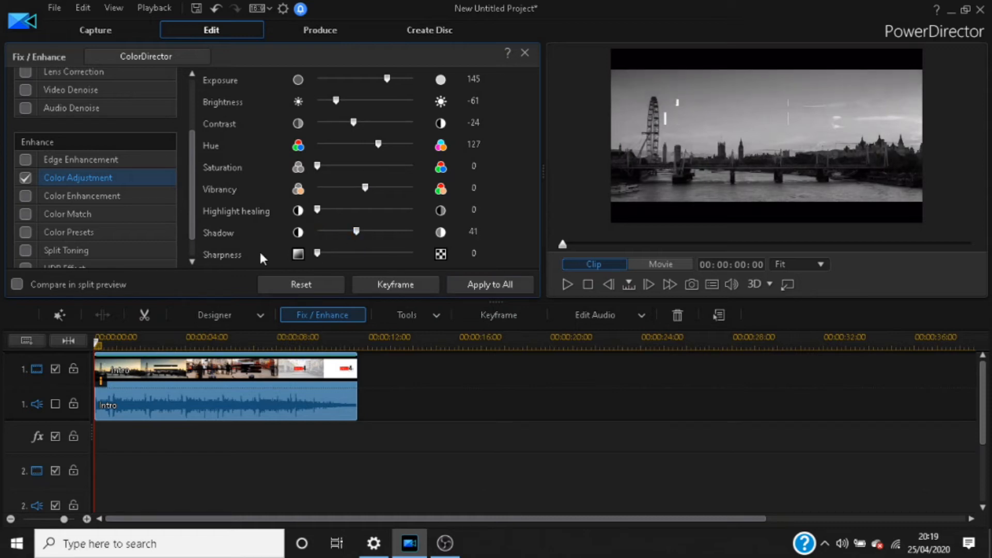
pyautogui.click(567, 285)
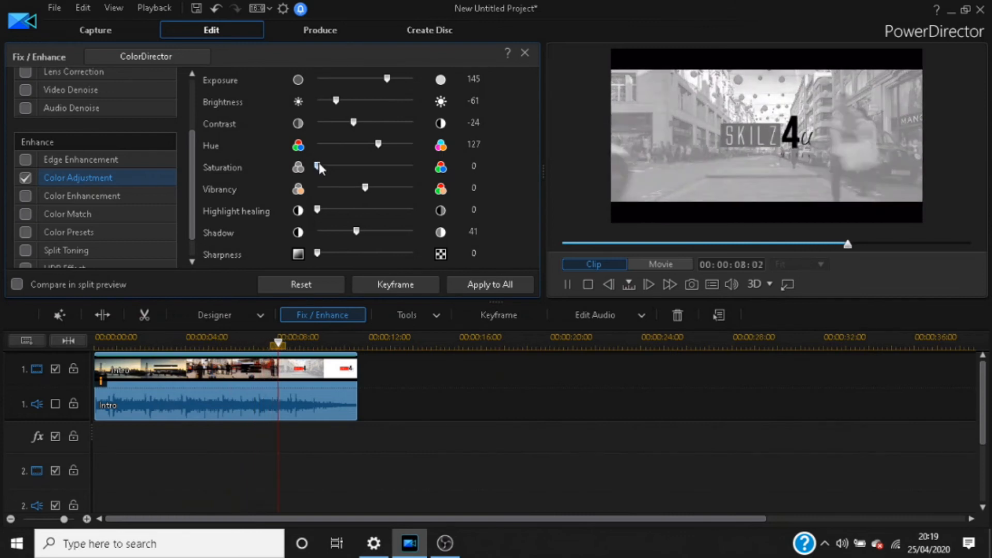
pyautogui.click(588, 284)
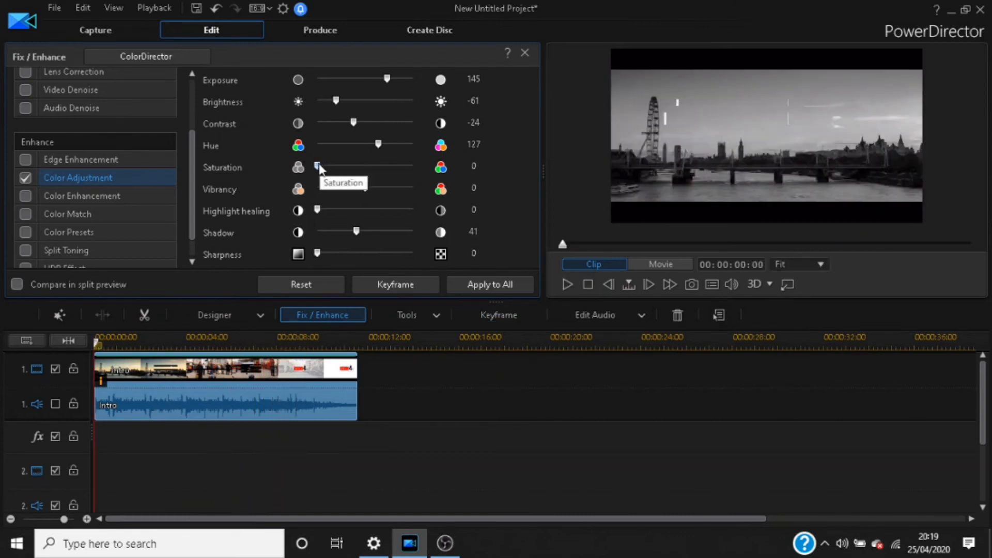
# Step: Raise Saturation to 158 and preview the vivid green-tinted clip
pyautogui.moveTo(323, 164); pyautogui.dragTo(395, 176)
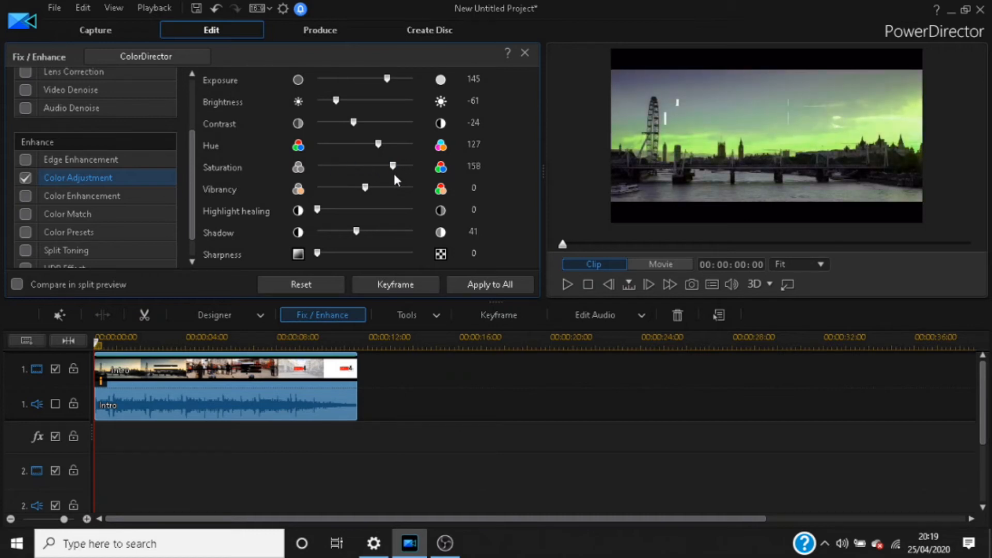
pyautogui.click(567, 284)
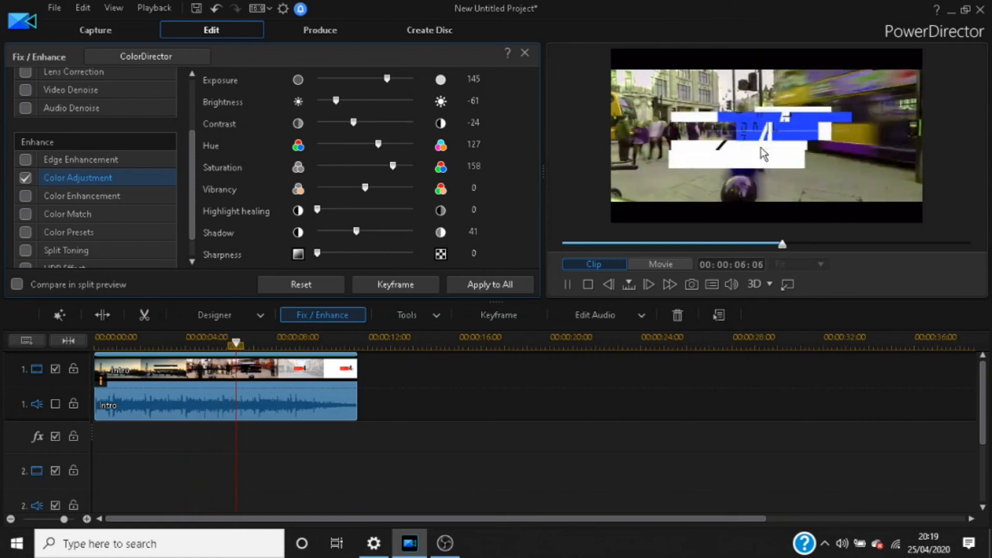
pyautogui.click(571, 286)
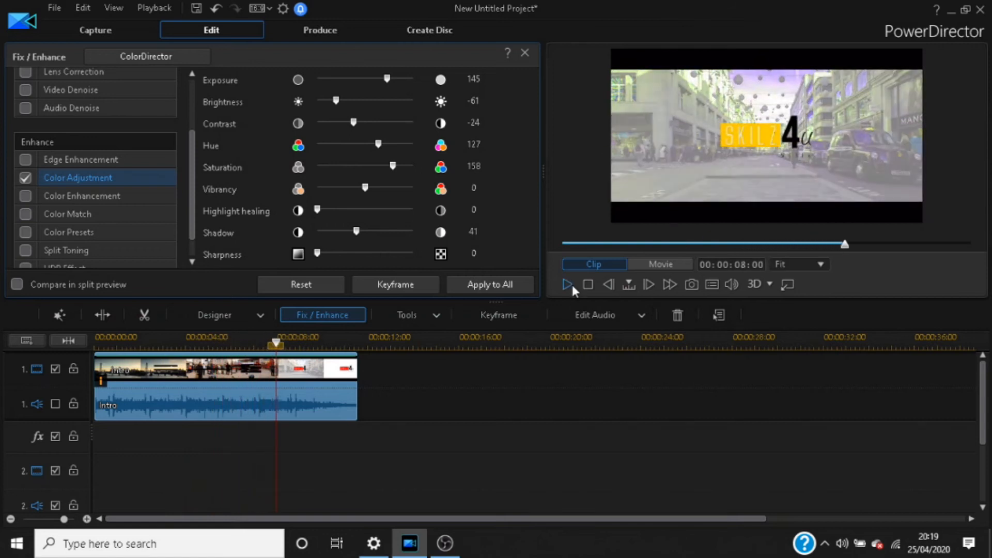
# Step: Disable Color Adjustment, try Color Enhancement with Degree raised to 100 and lowered, then disable it
pyautogui.click(25, 177)
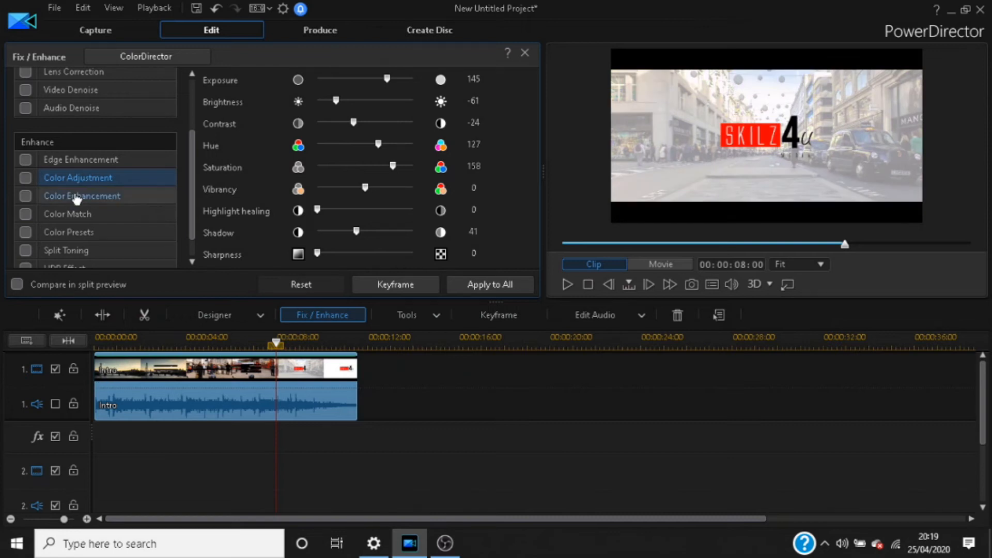
pyautogui.click(78, 196)
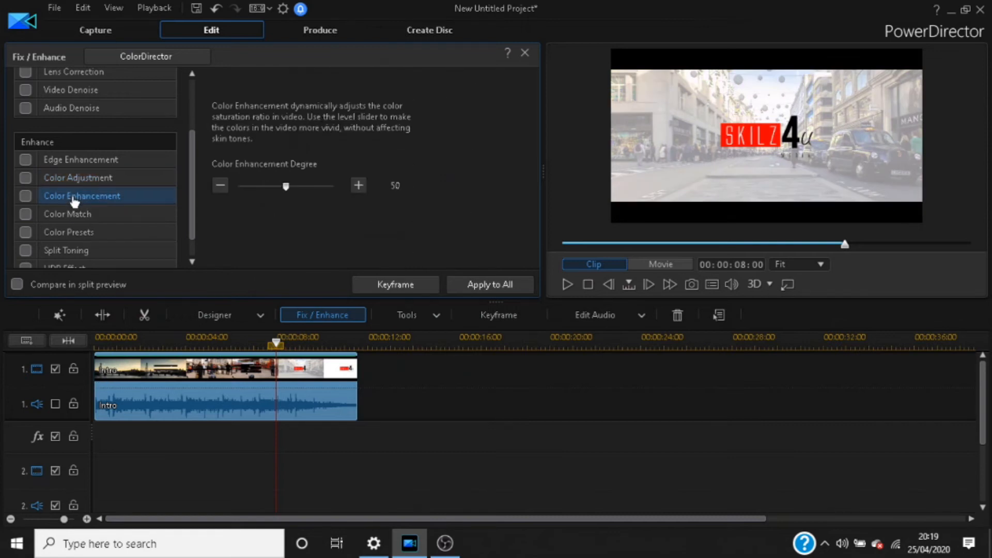
pyautogui.click(25, 196)
pyautogui.moveTo(287, 184); pyautogui.dragTo(339, 187)
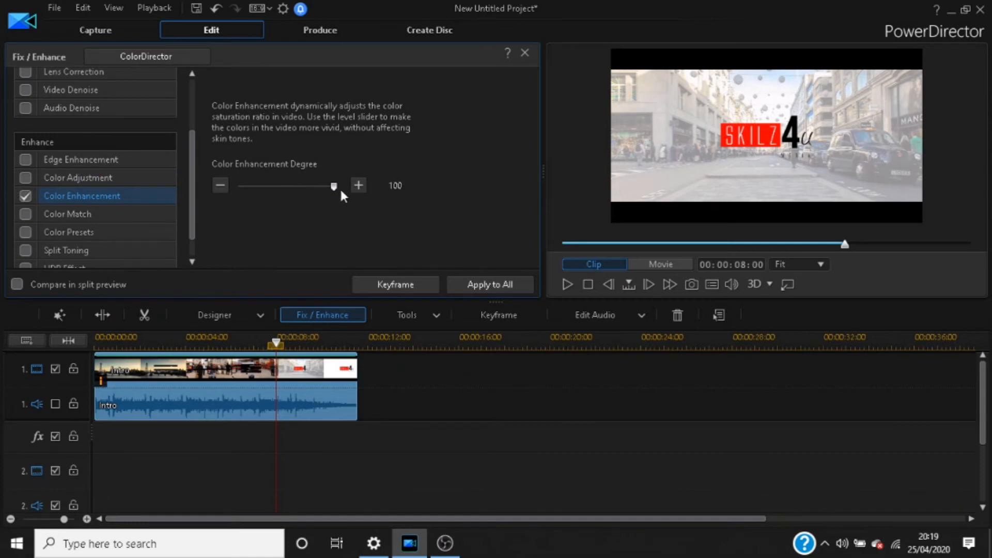
pyautogui.moveTo(336, 185); pyautogui.dragTo(280, 185)
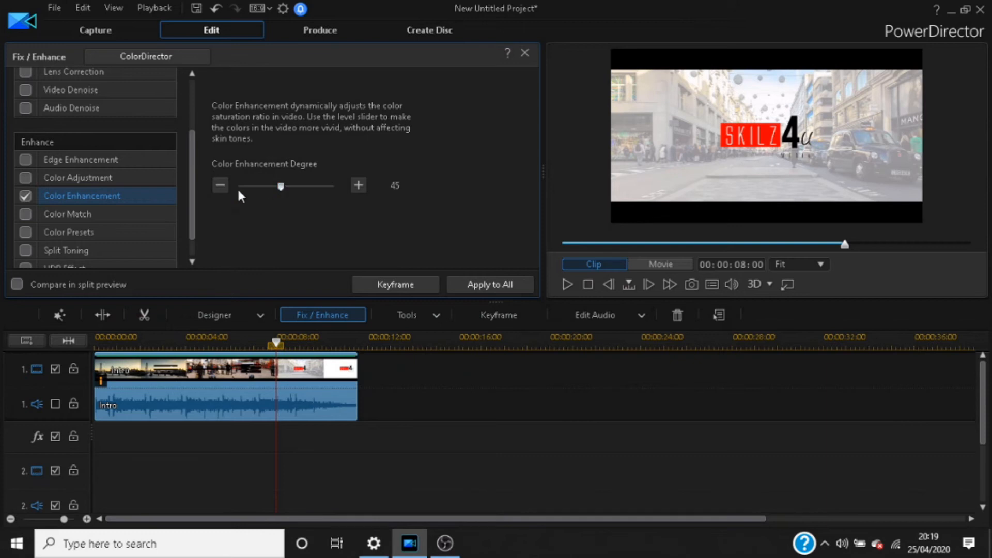
pyautogui.click(22, 196)
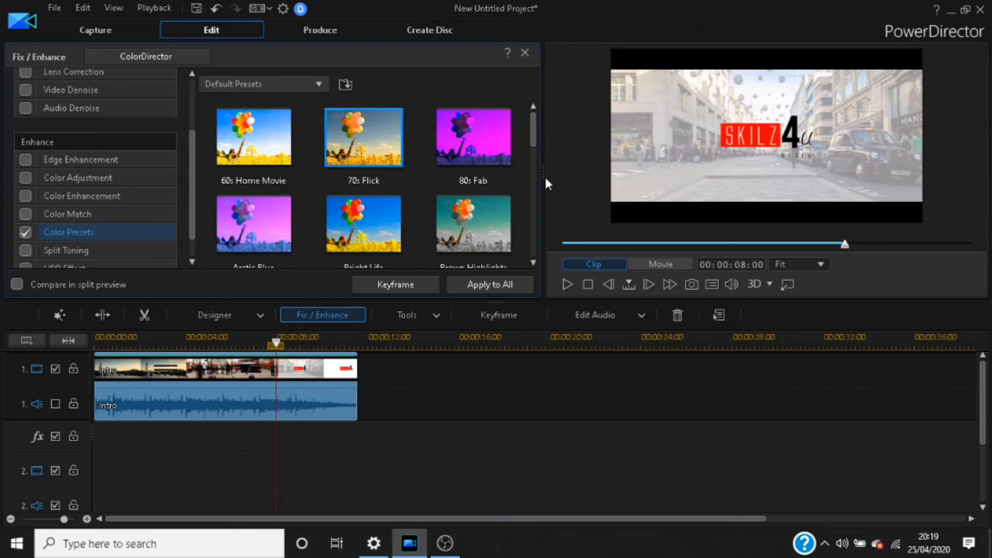
# Step: Apply the 70s Flick preset, play it from 00:00:01:08, then remove it
pyautogui.click(613, 244)
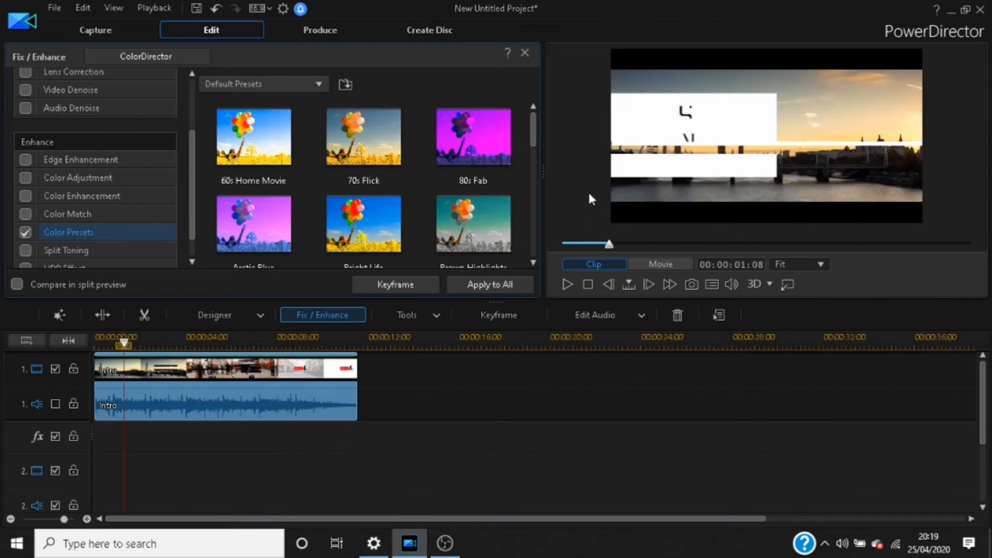
pyautogui.click(365, 138)
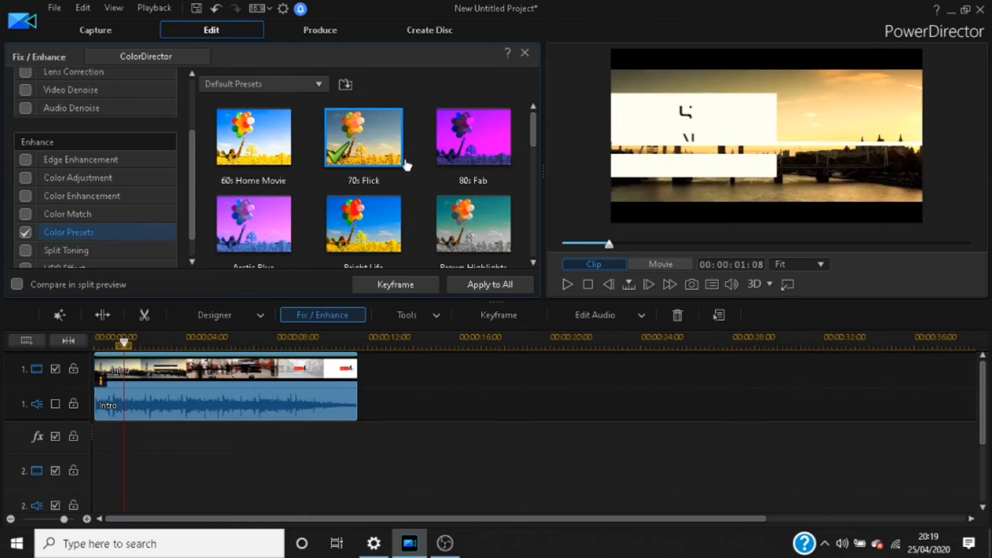
pyautogui.click(566, 282)
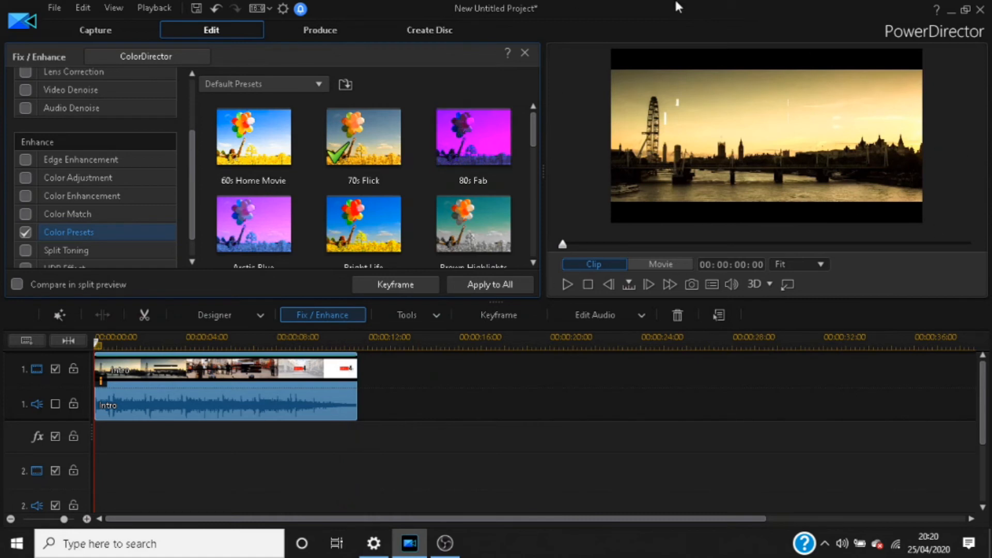
pyautogui.click(26, 234)
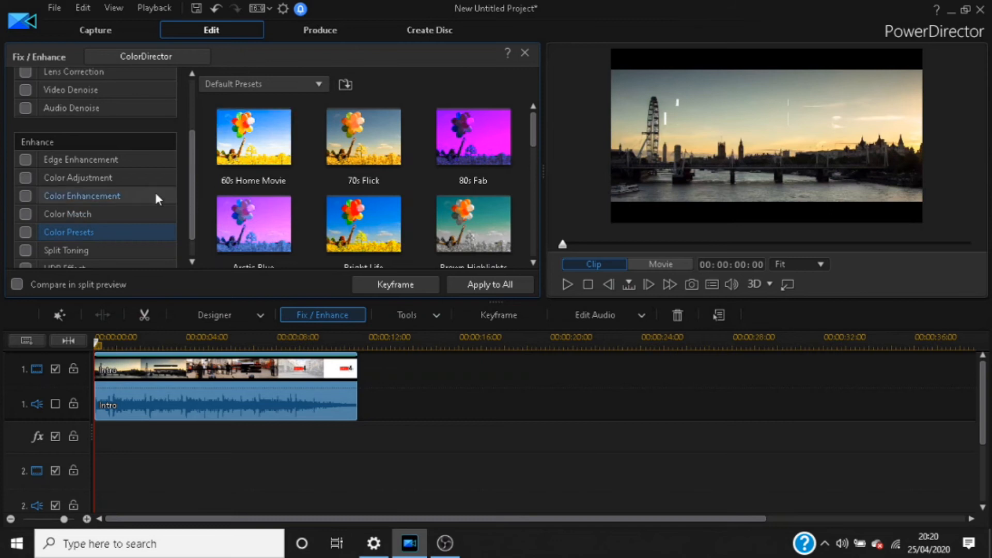
# Step: Close the Fix / Enhance panel and play the original project from the start
pyautogui.click(525, 54)
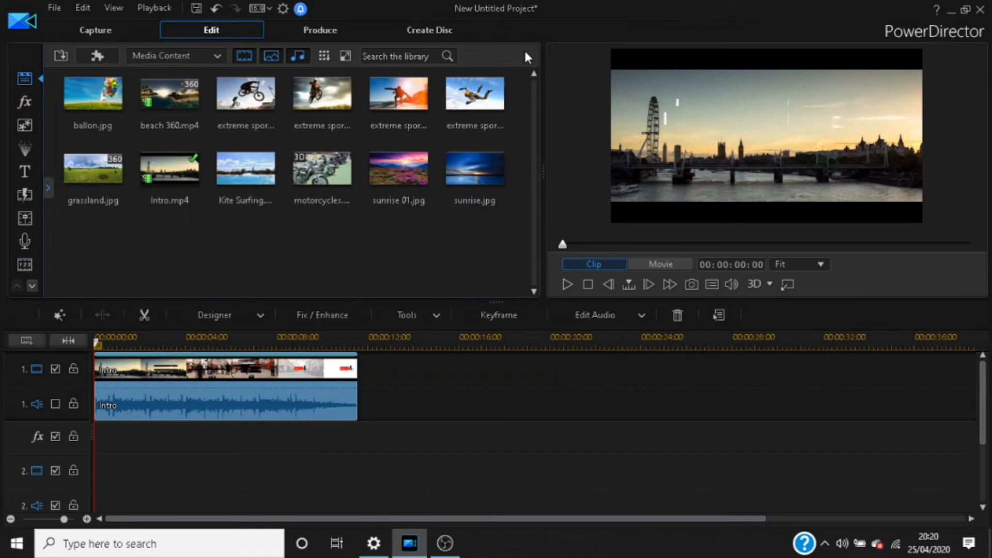
pyautogui.click(568, 290)
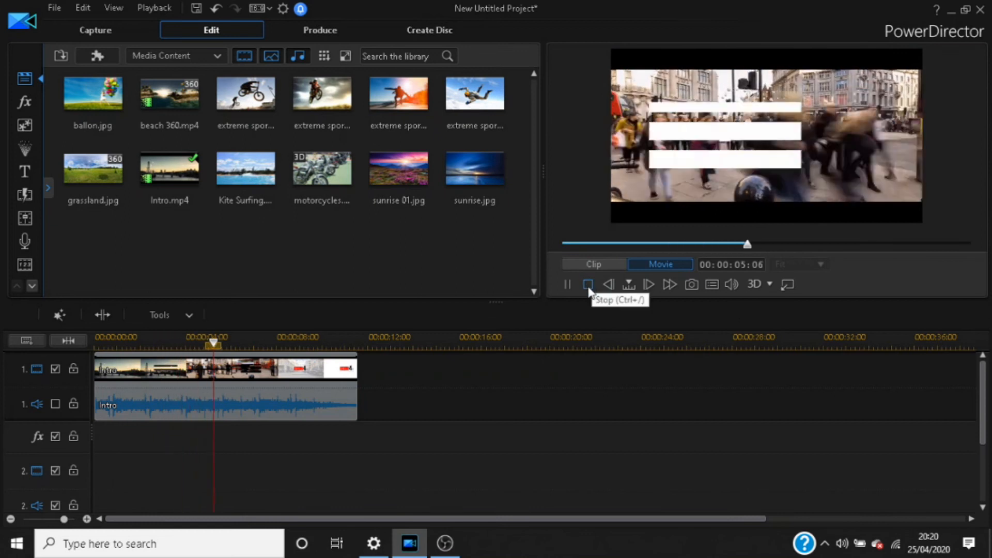
pyautogui.click(588, 285)
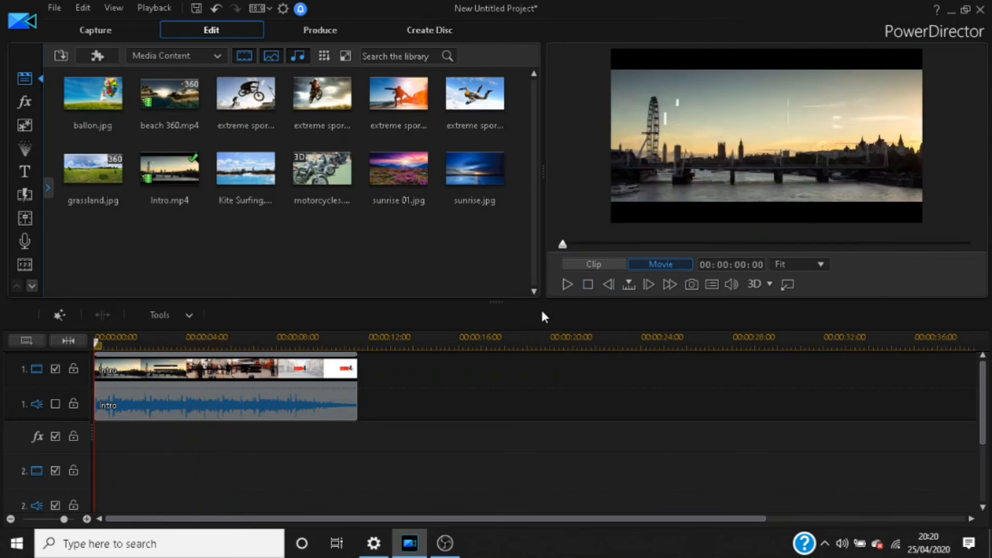
# Step: Reopen Fix / Enhance for the Intro clip and go to Color Adjustment
pyautogui.rightClick(250, 373)
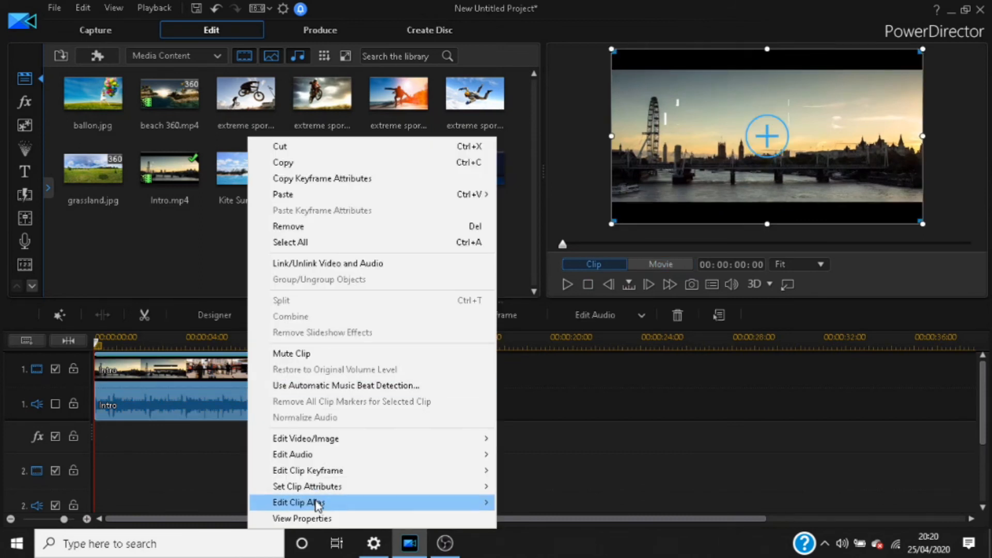
pyautogui.moveTo(331, 445)
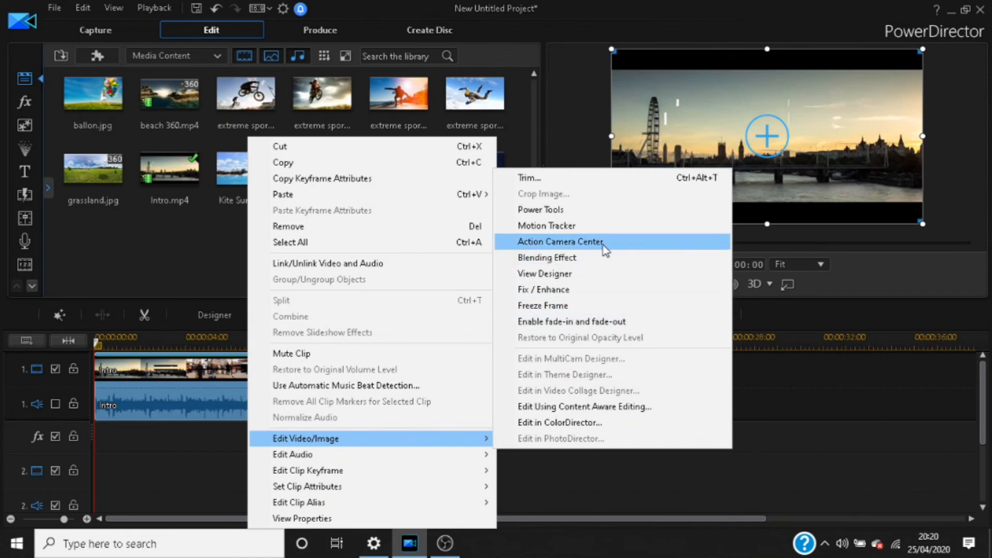
pyautogui.click(585, 287)
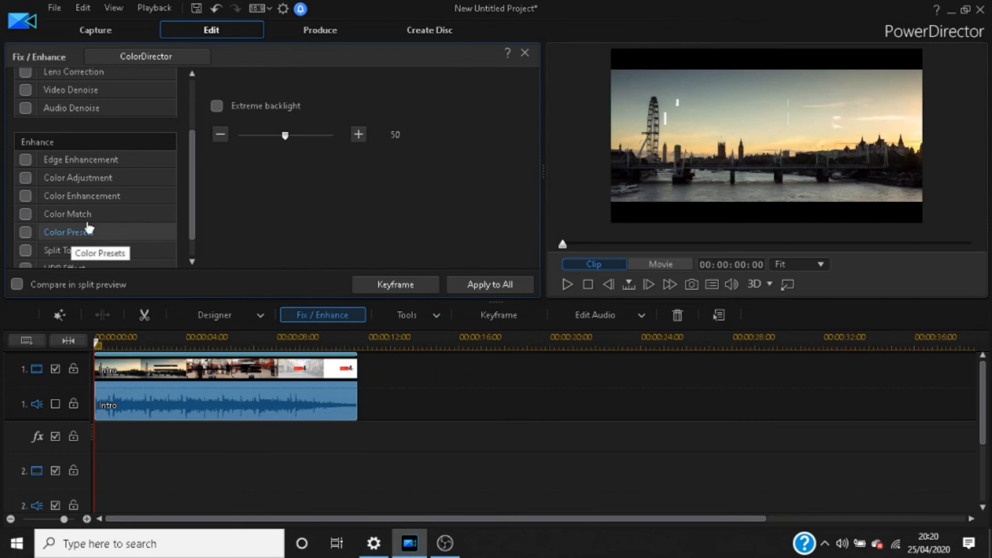
pyautogui.click(82, 200)
pyautogui.click(58, 184)
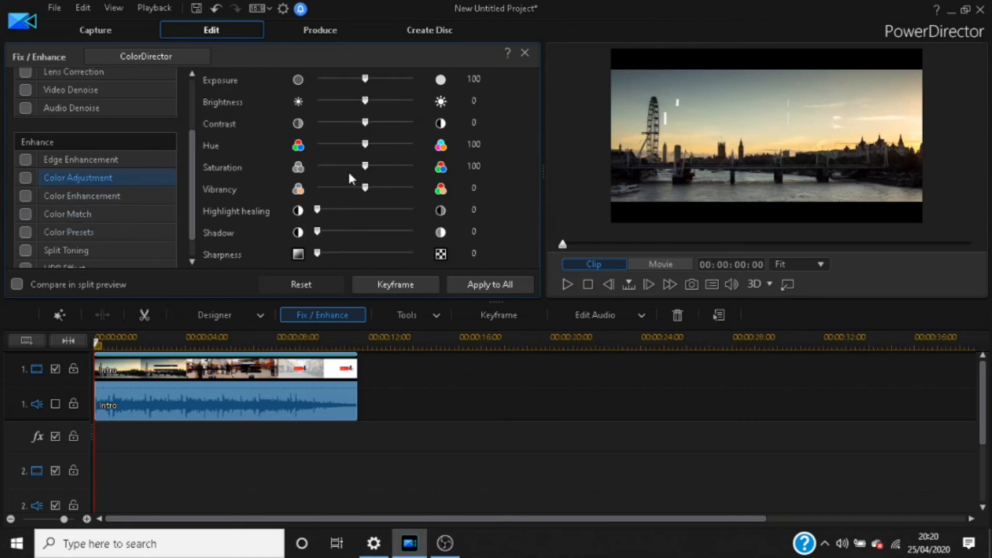
# Step: Set Saturation to 0, Apply to All, close the panel, and play the black-and-white clip
pyautogui.moveTo(364, 166); pyautogui.dragTo(258, 174)
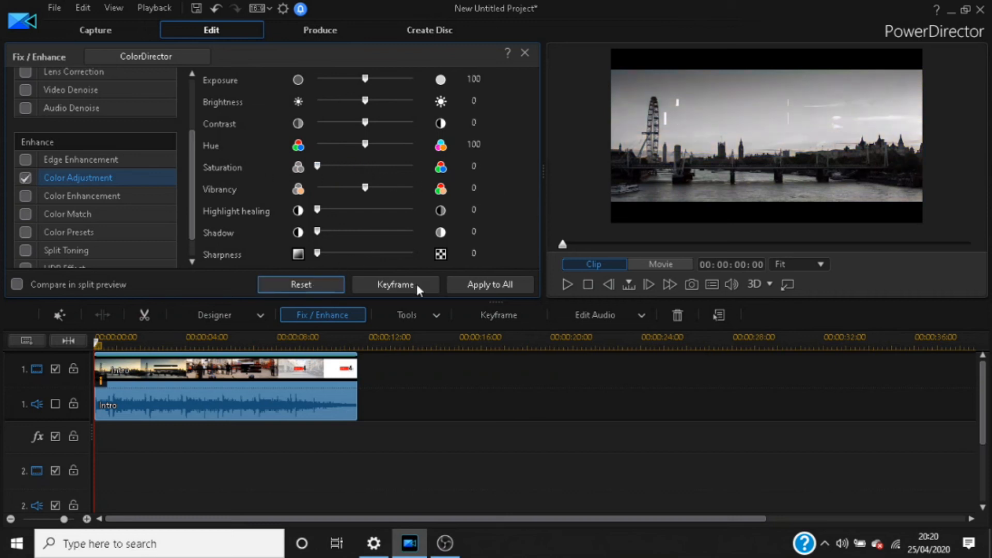
pyautogui.click(499, 284)
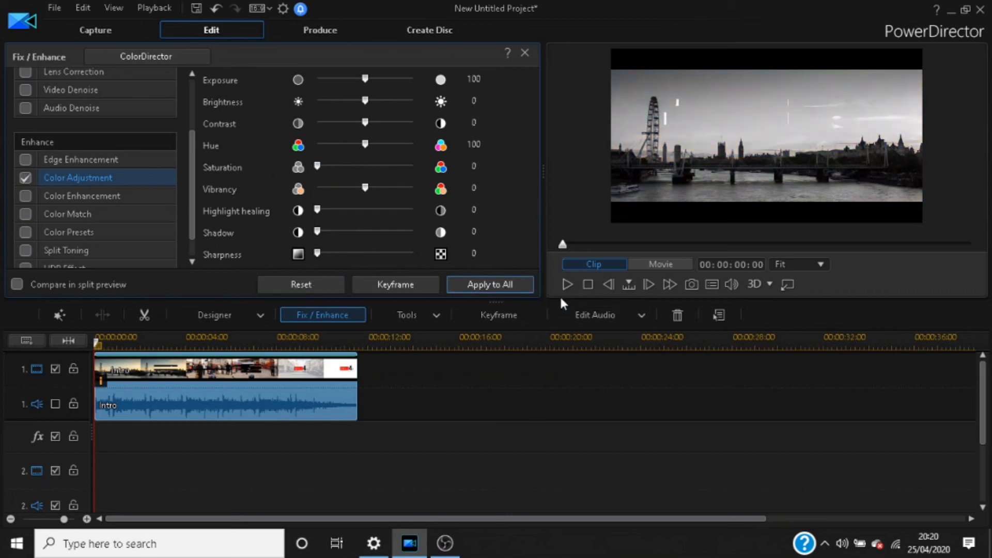
pyautogui.click(523, 52)
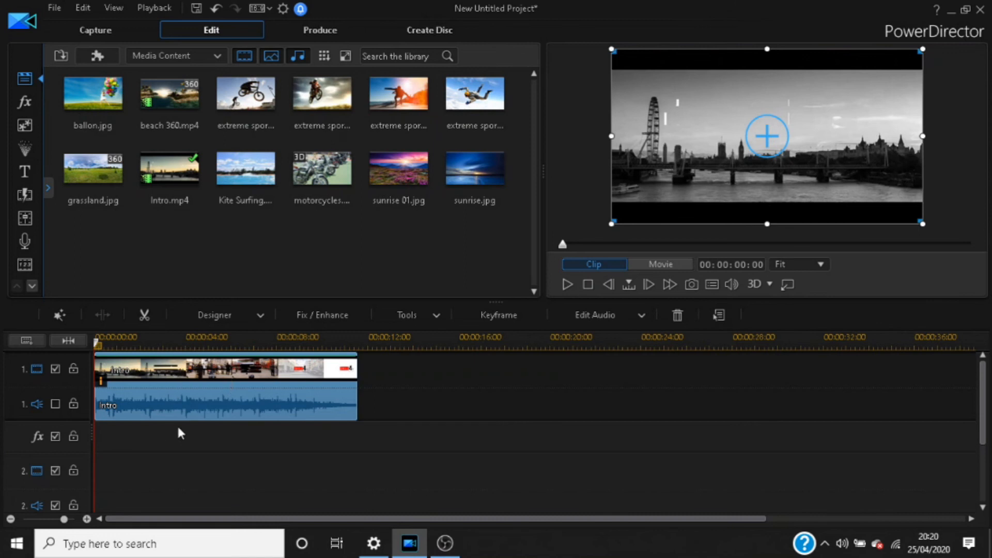
pyautogui.click(566, 284)
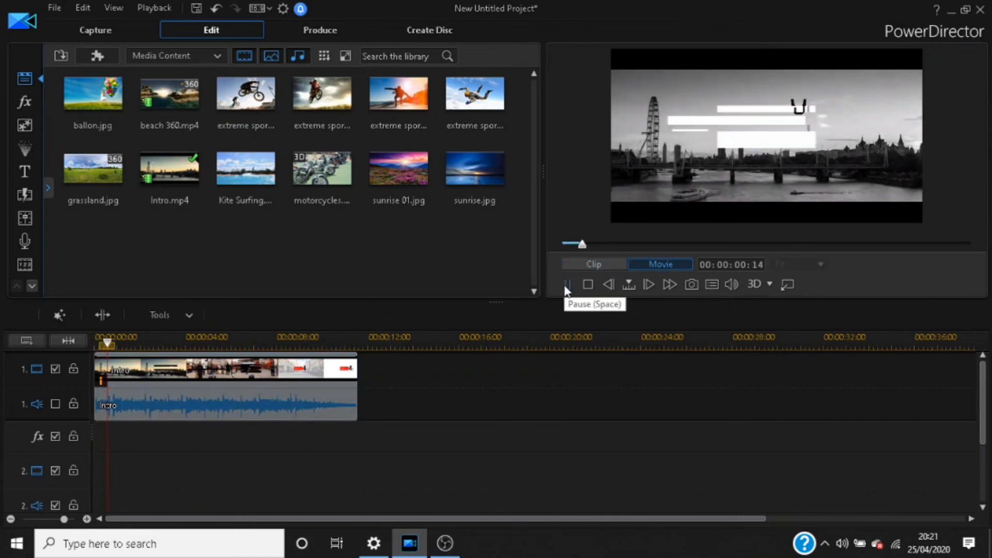